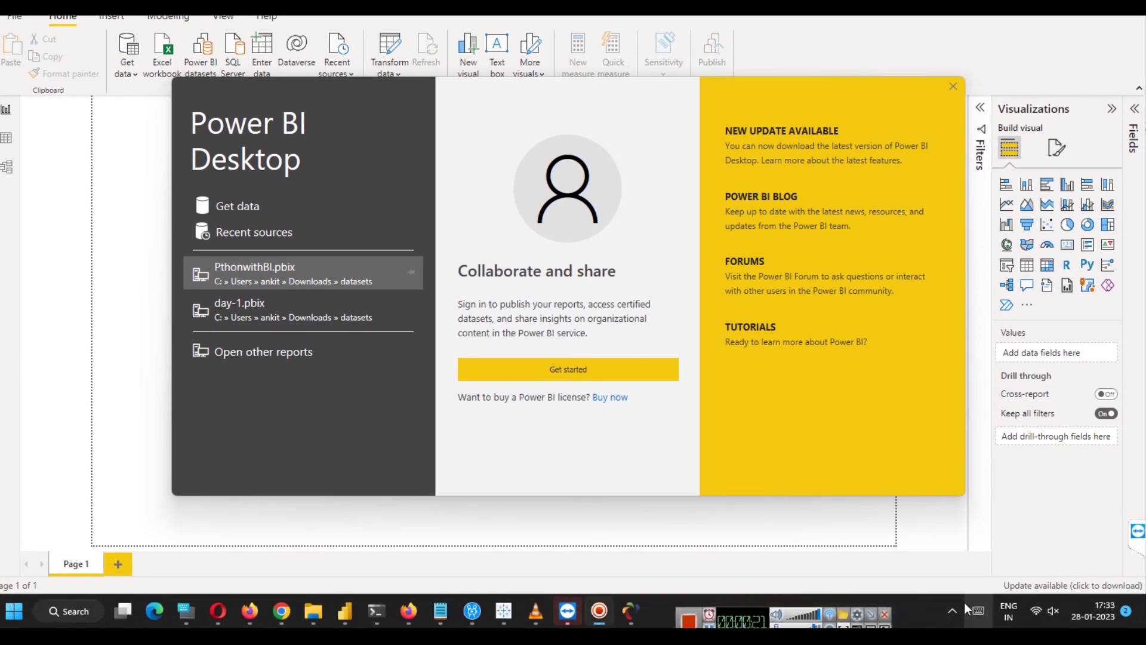
# Reveal the hidden system tray icons so the AMPPS server tool can be reached.
pyautogui.click(954, 607)
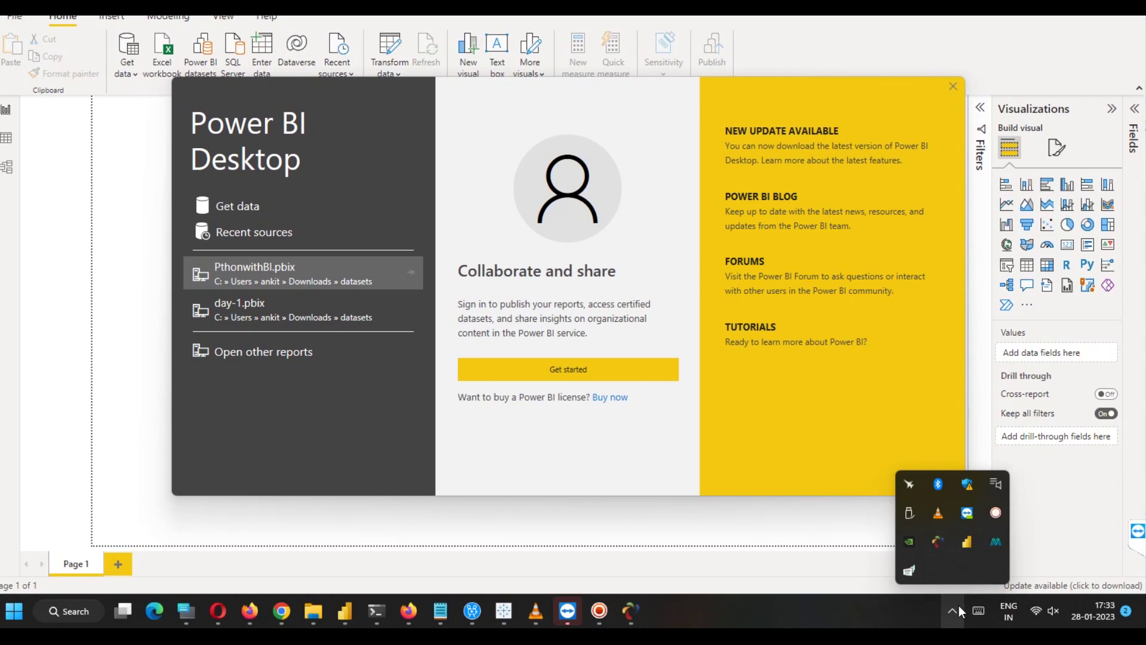
# Open the AMPPS control window to confirm Apache and MySQL are running.
pyautogui.click(938, 542)
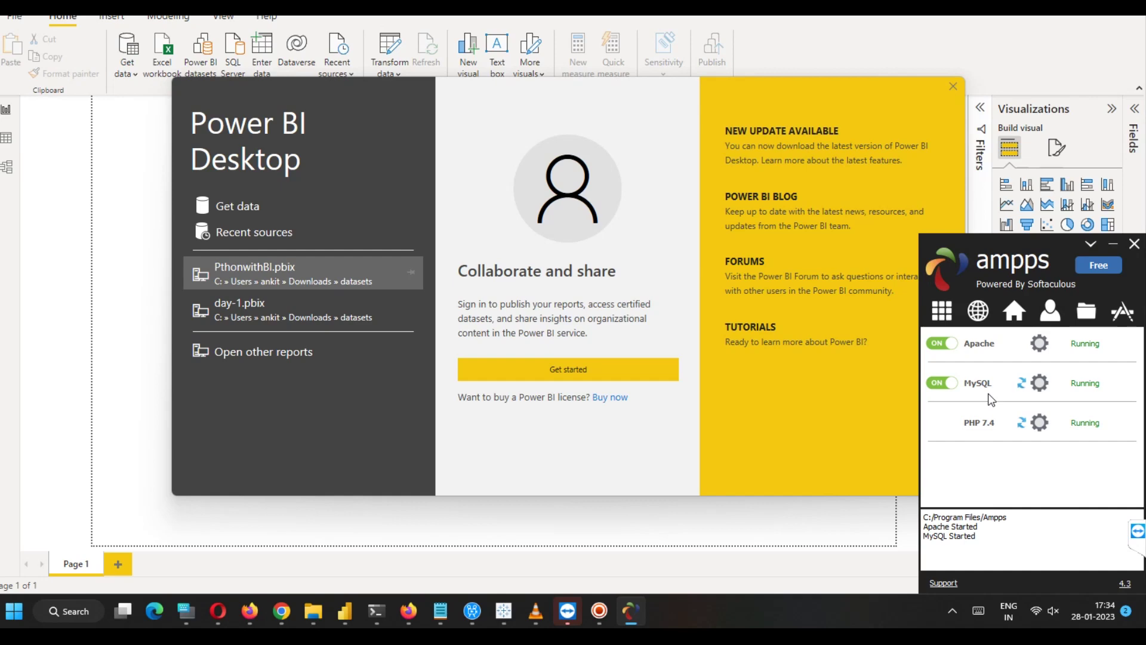
pyautogui.click(293, 615)
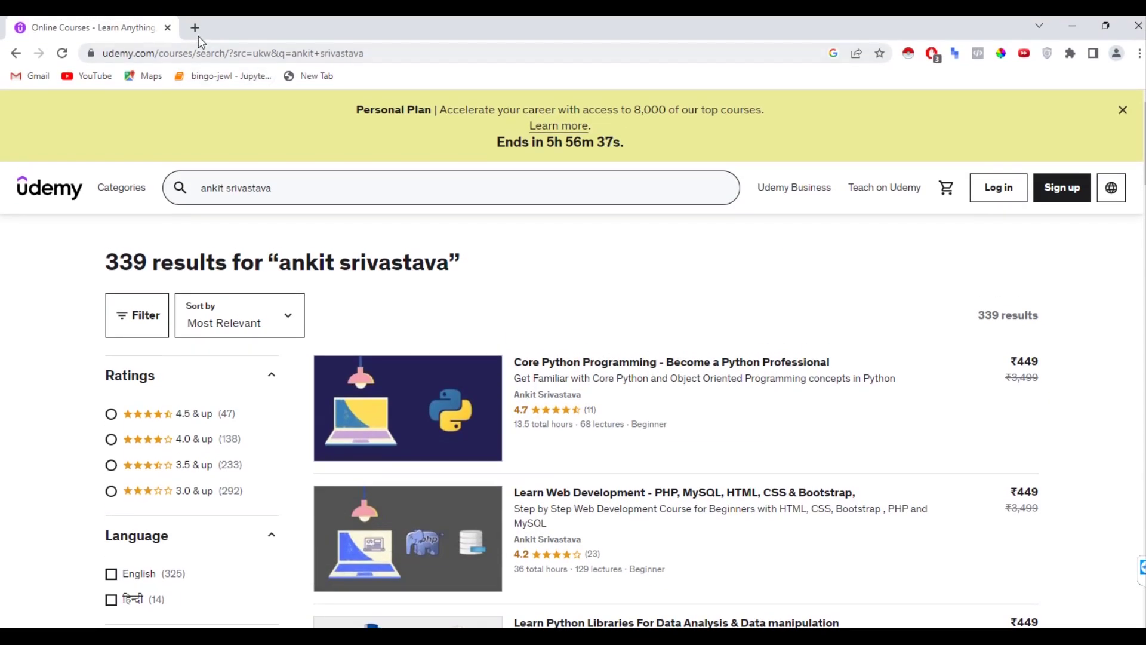
# Load localhost/phpmyadmin in a new Chrome tab.
pyautogui.click(198, 31)
pyautogui.write('lo')
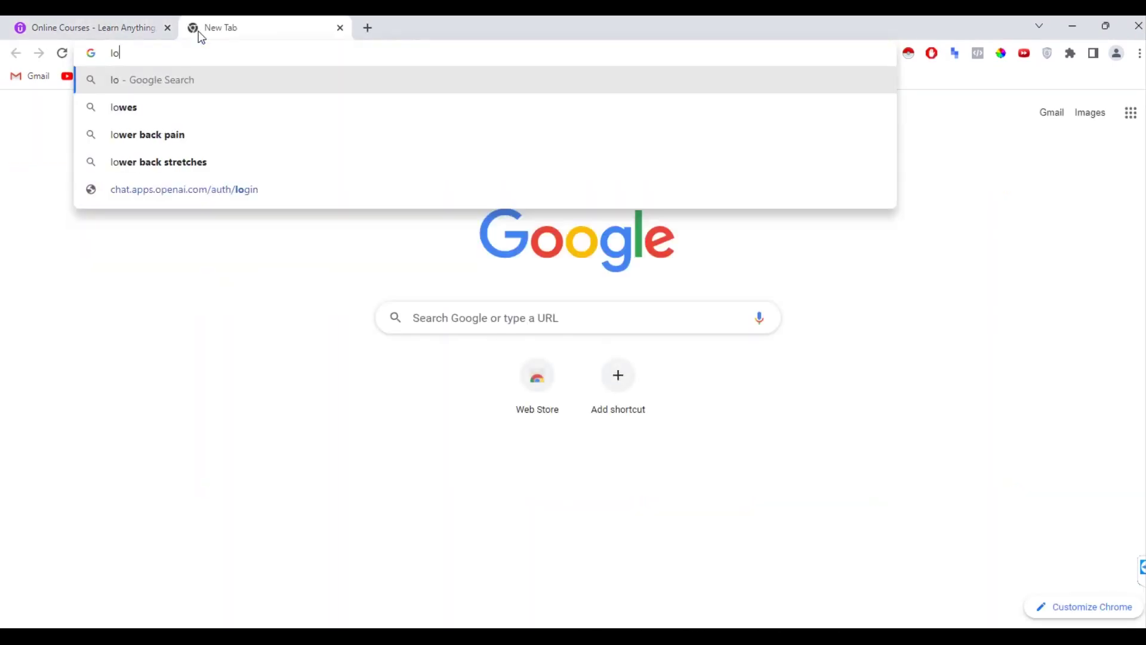
pyautogui.write('cal')
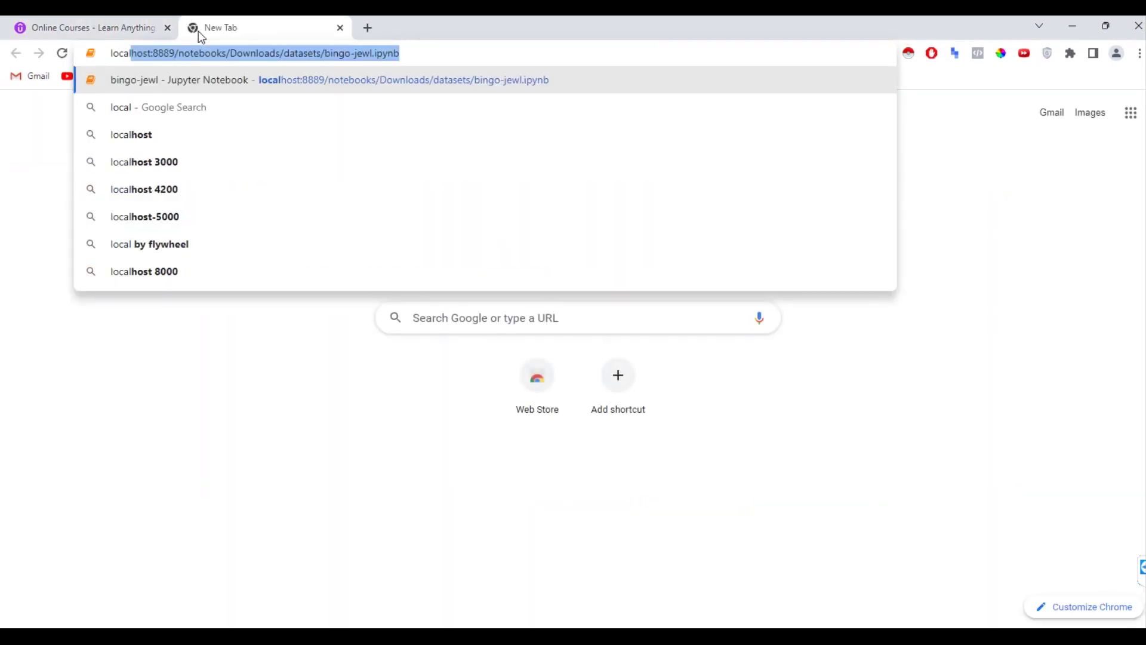
pyautogui.write('host/')
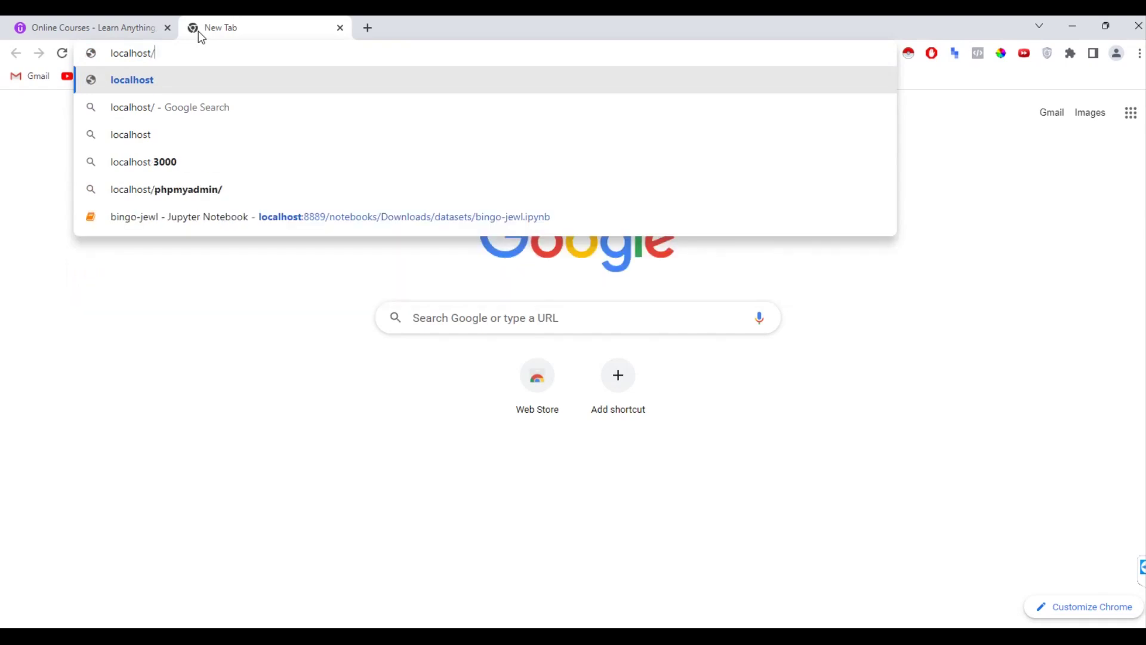
pyautogui.write('php')
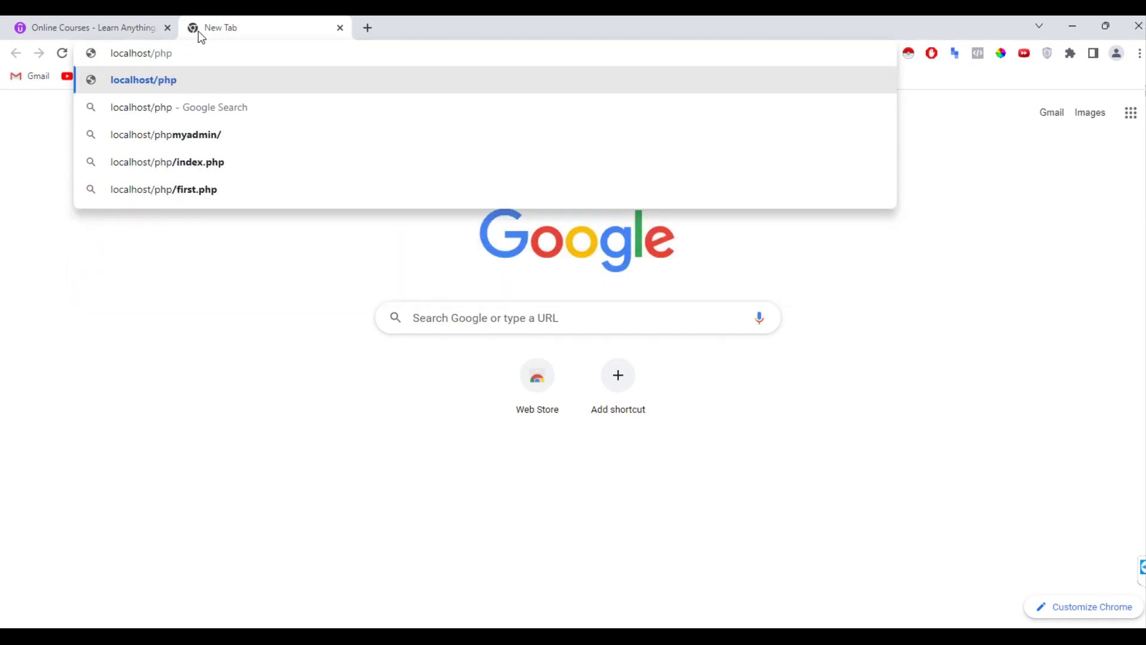
pyautogui.write('myadmi')
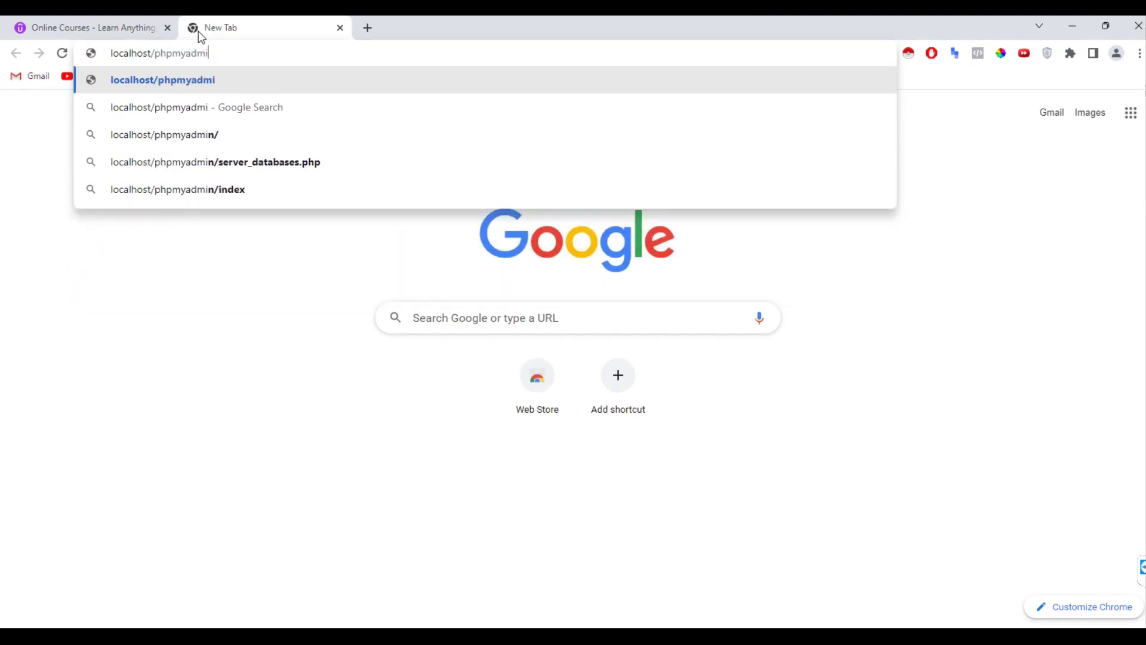
pyautogui.write('n')
pyautogui.press('Return')
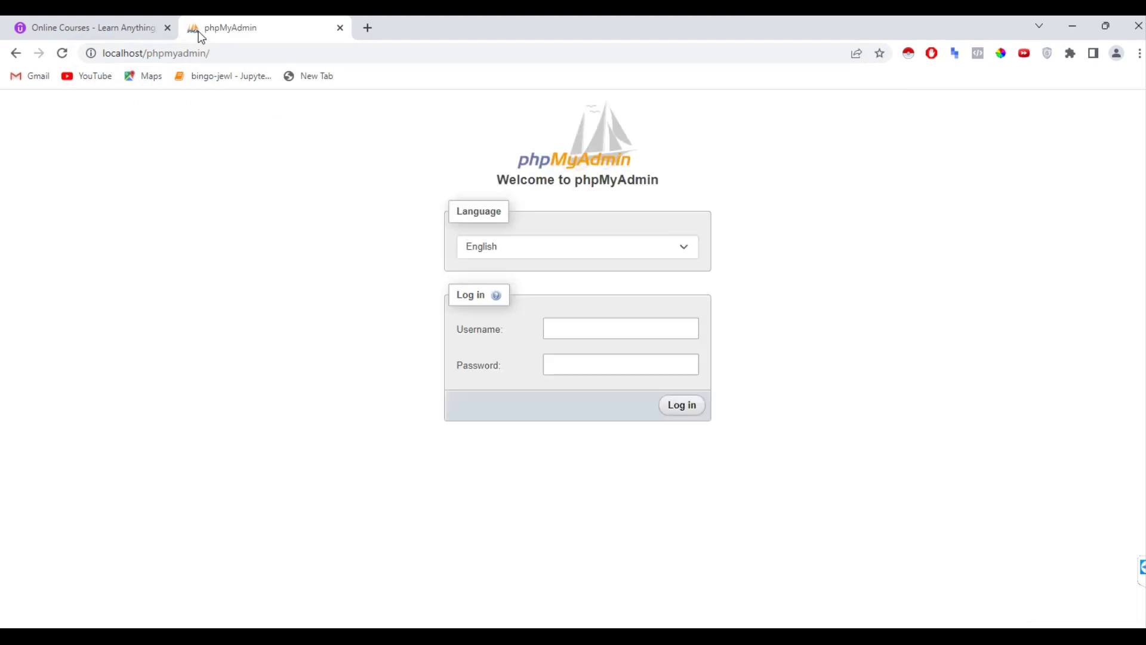
# Log in to phpMyAdmin as root with the account password and save the credentials.
pyautogui.click(504, 322)
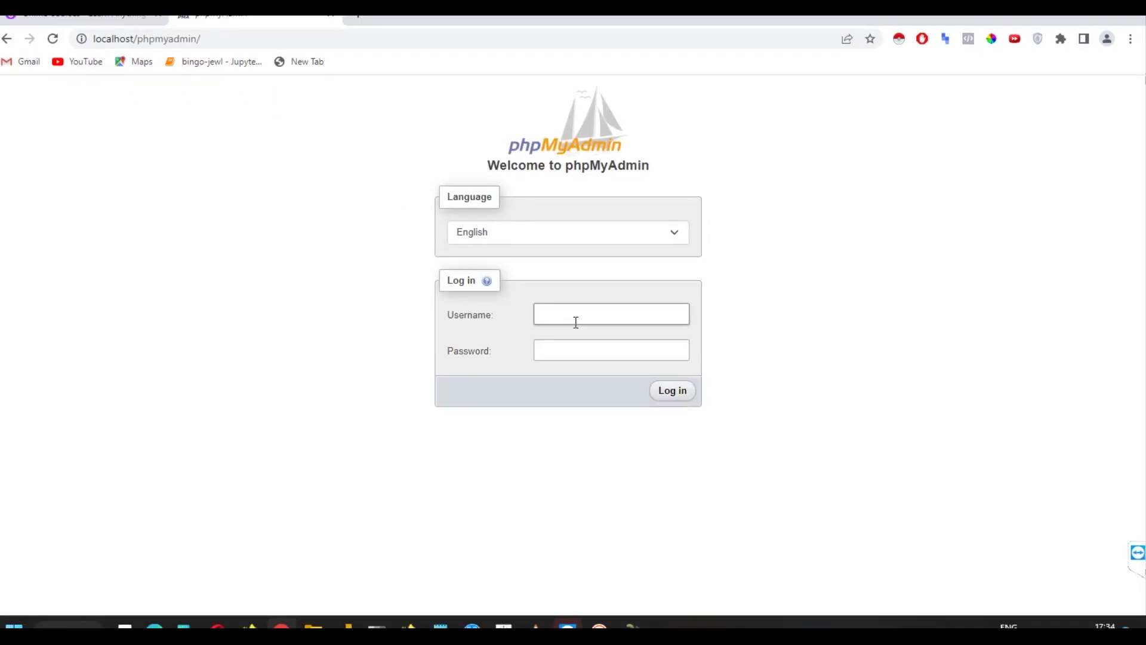
pyautogui.write('root')
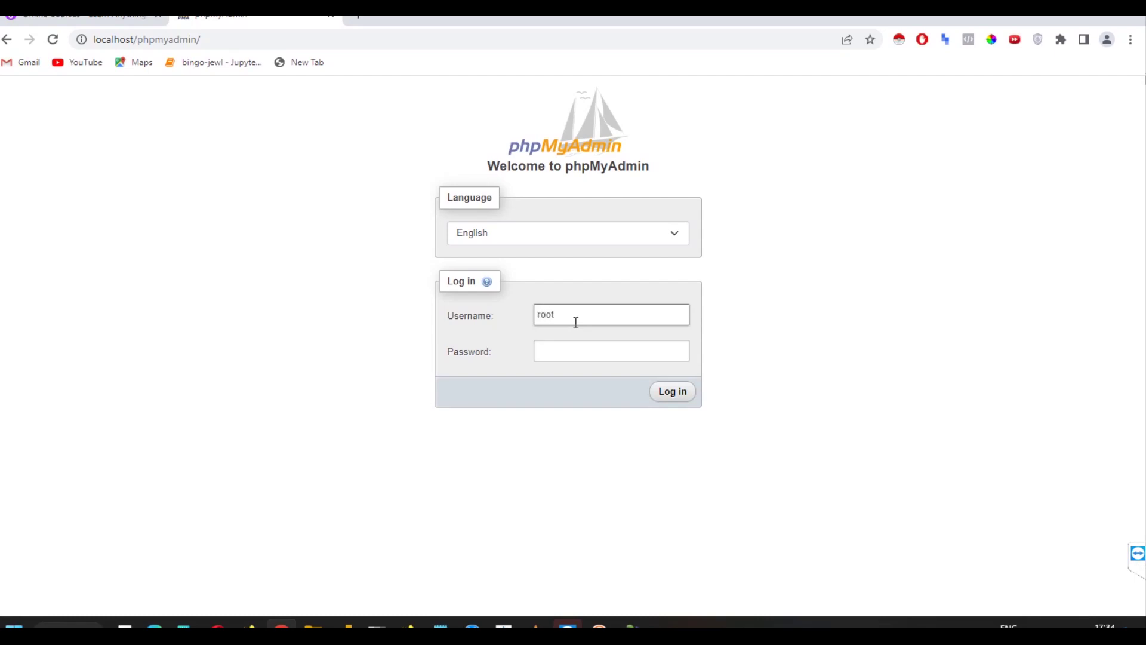
pyautogui.press('Tab')
pyautogui.write('*****')
pyautogui.press('Return')
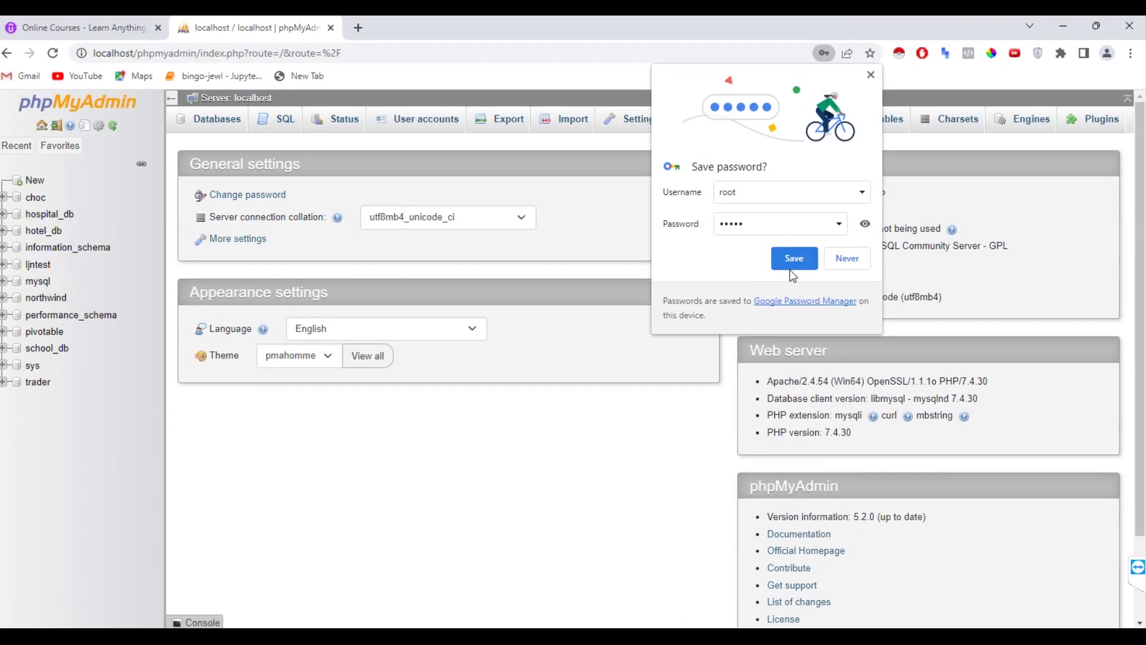
pyautogui.click(790, 250)
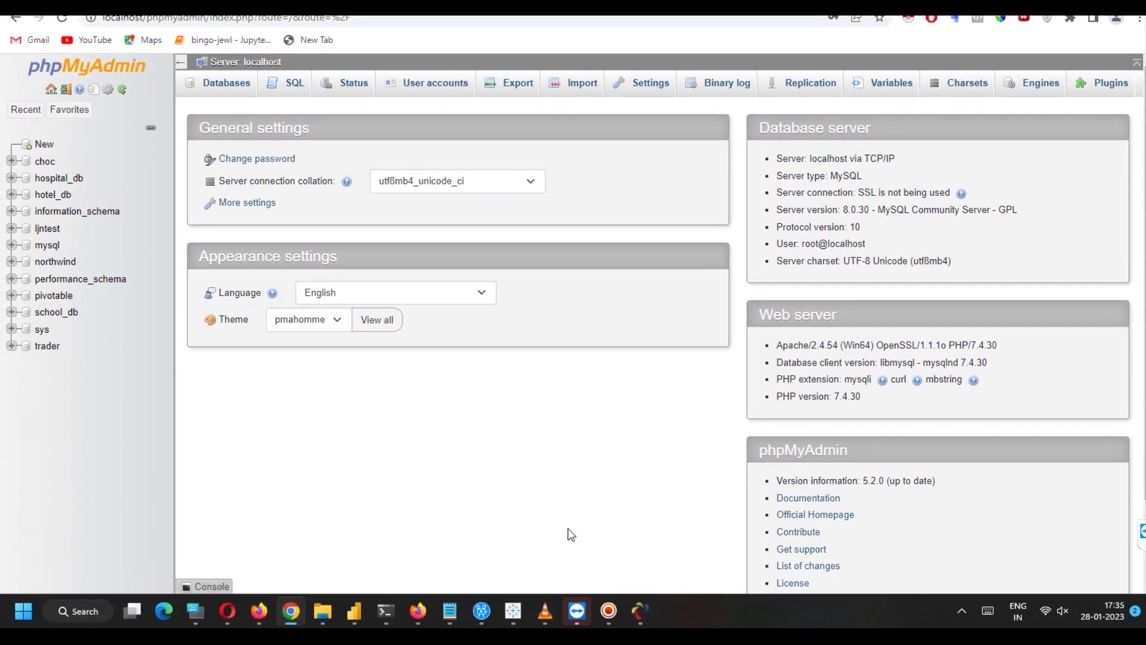
# In Power BI, search Get data for 'mys' and connect with the MySQL database connector.
pyautogui.click(354, 612)
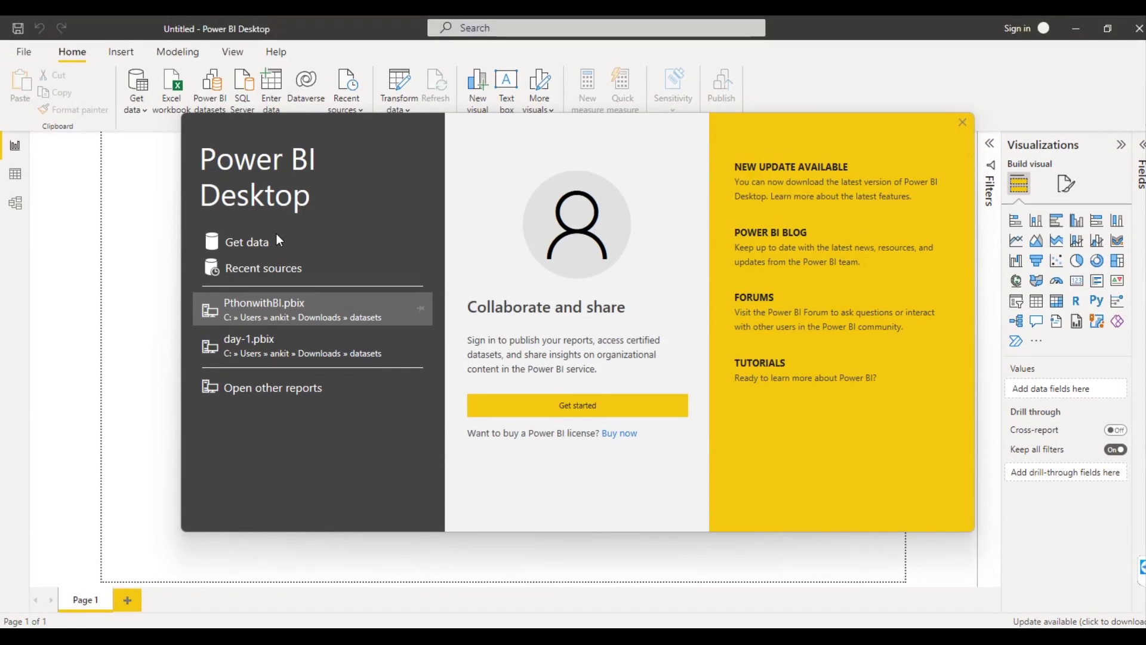
pyautogui.click(260, 246)
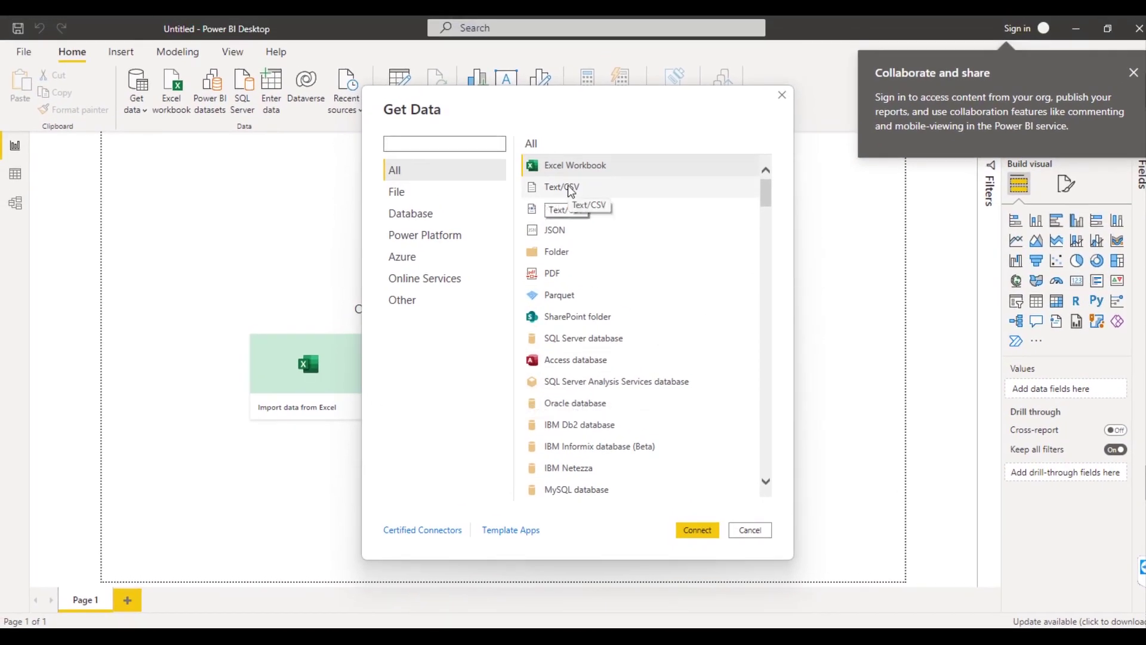
pyautogui.write('mys')
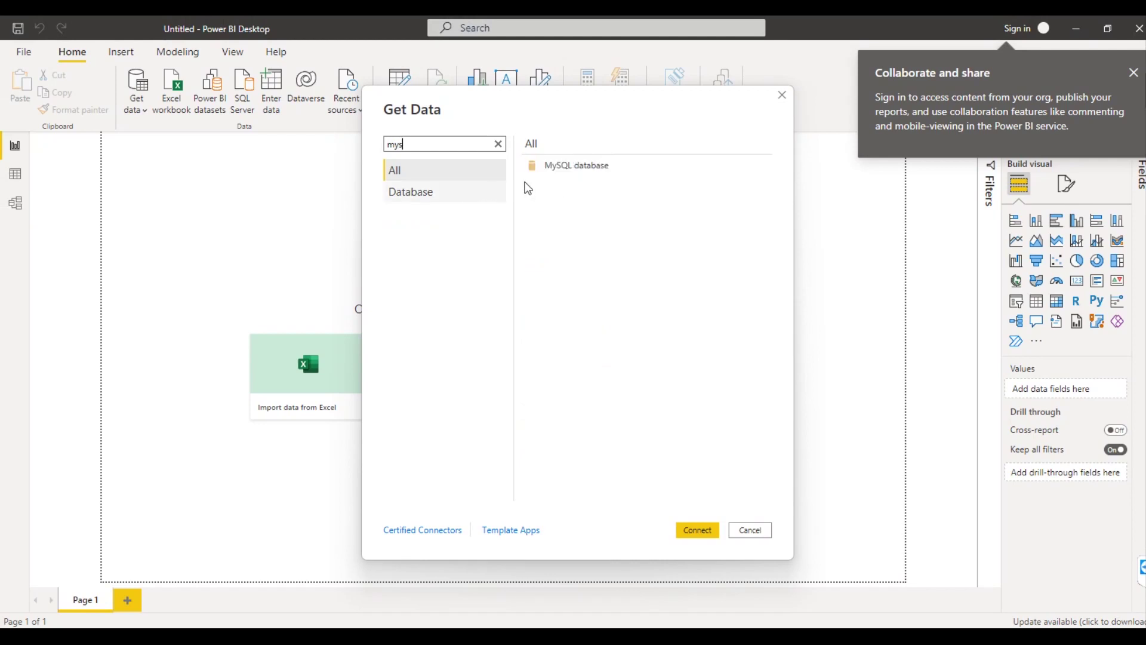
pyautogui.click(550, 169)
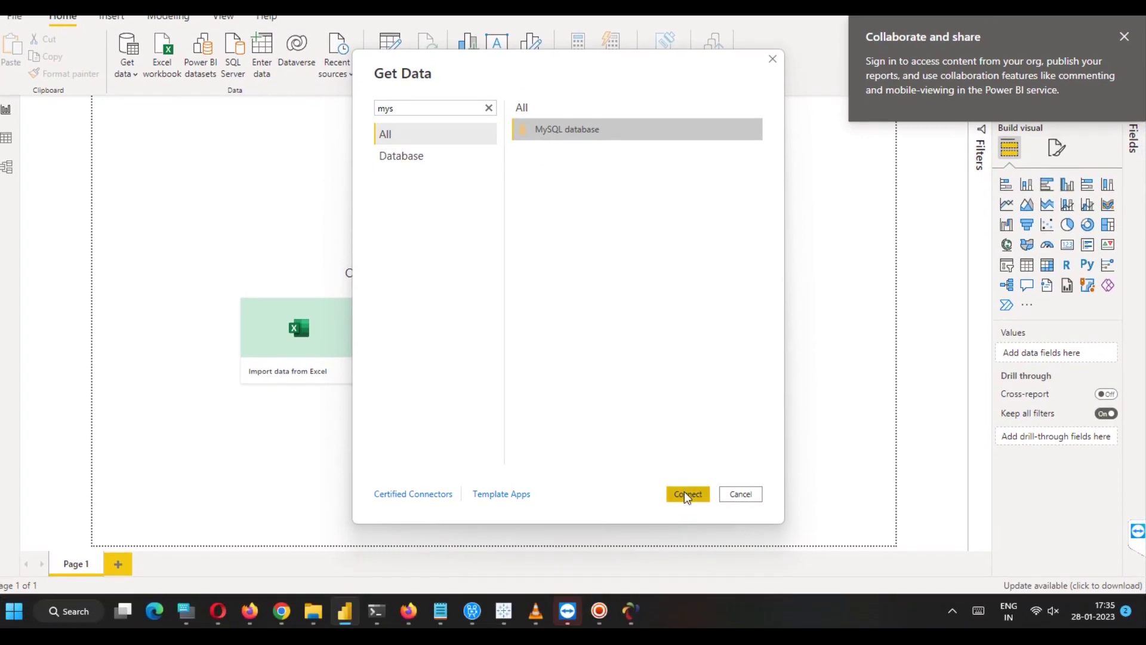
pyautogui.click(686, 494)
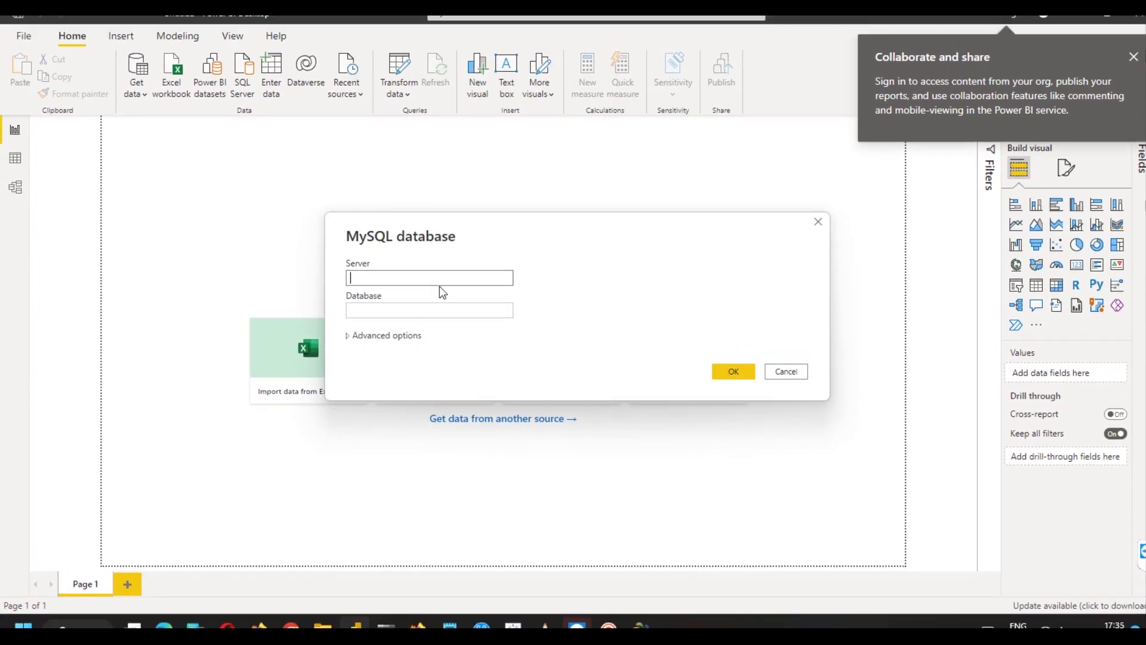
# Connect to MySQL server localhost, database northwind, to list its eight tables.
pyautogui.click(442, 295)
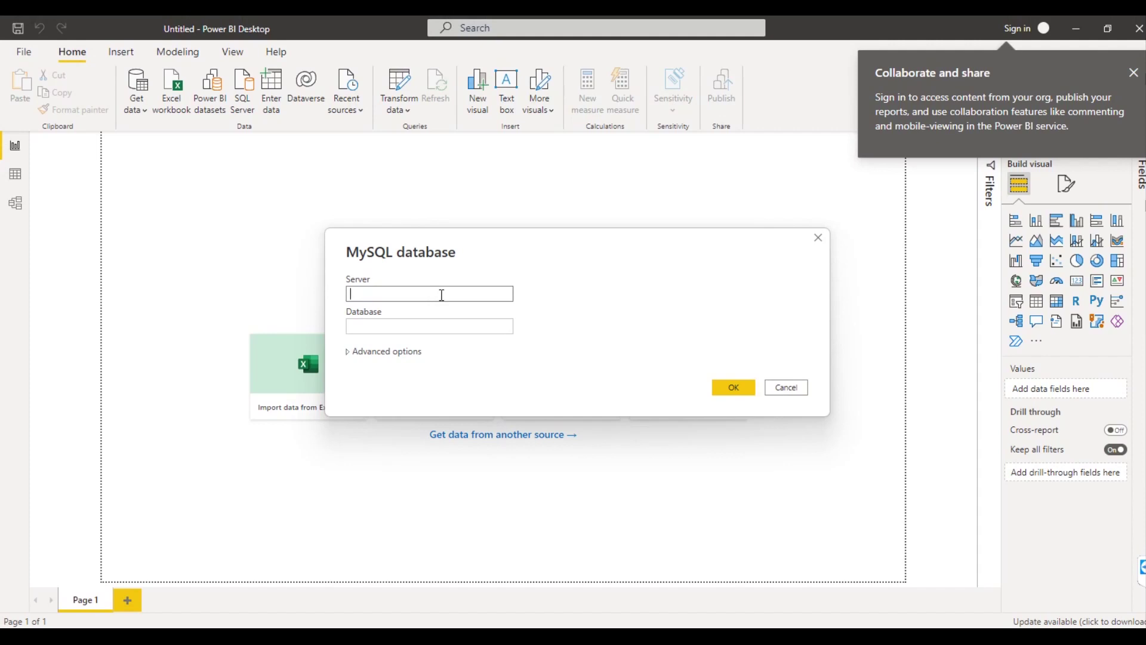
pyautogui.write('localhost')
pyautogui.click(432, 323)
pyautogui.write('n')
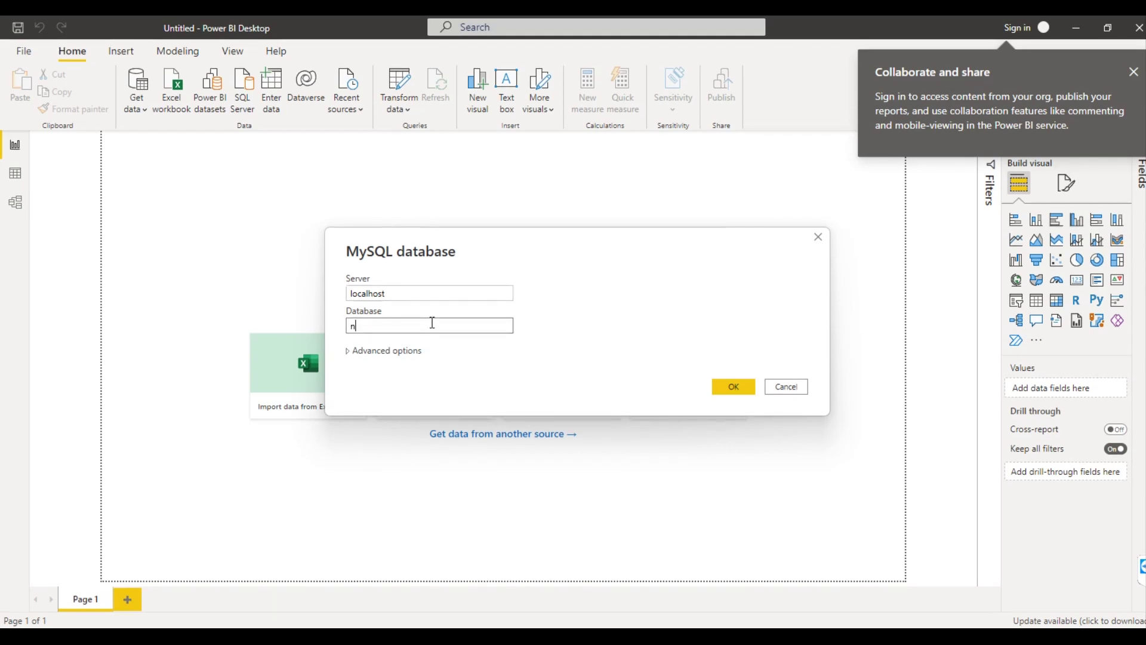
pyautogui.write('orthwind')
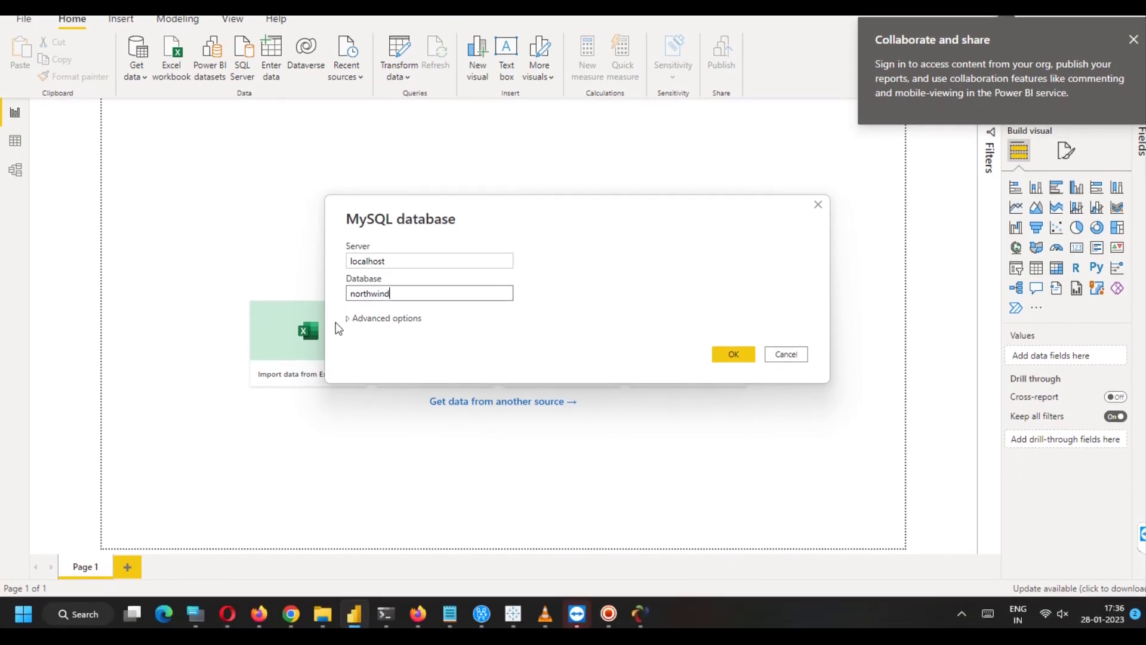
pyautogui.click(348, 352)
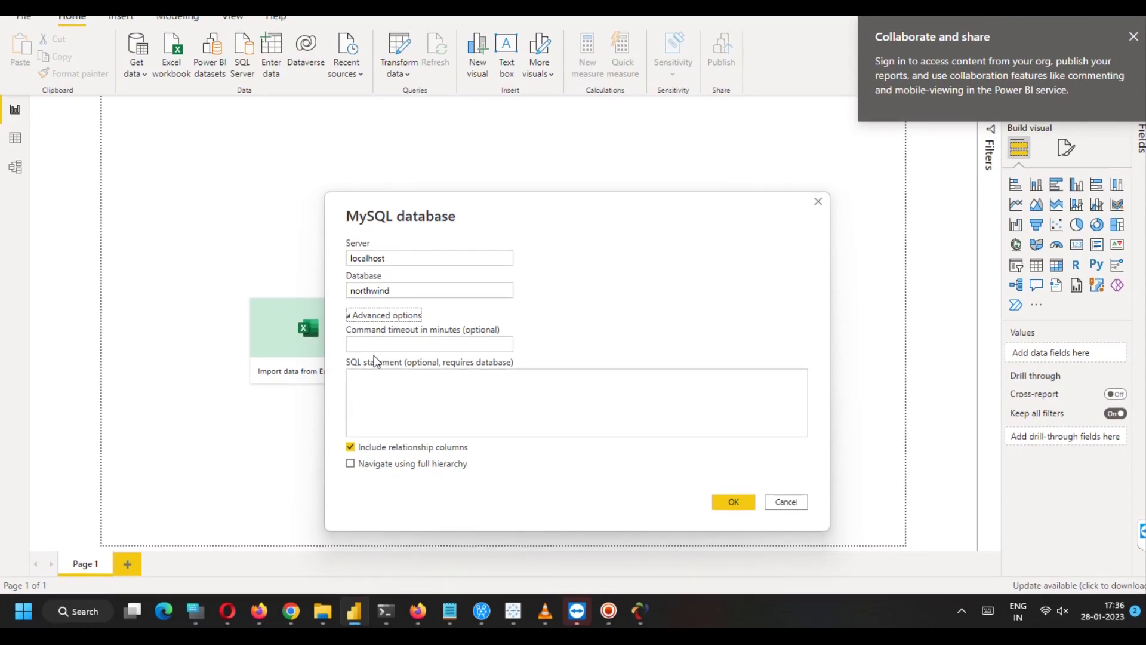
pyautogui.click(373, 351)
pyautogui.click(712, 507)
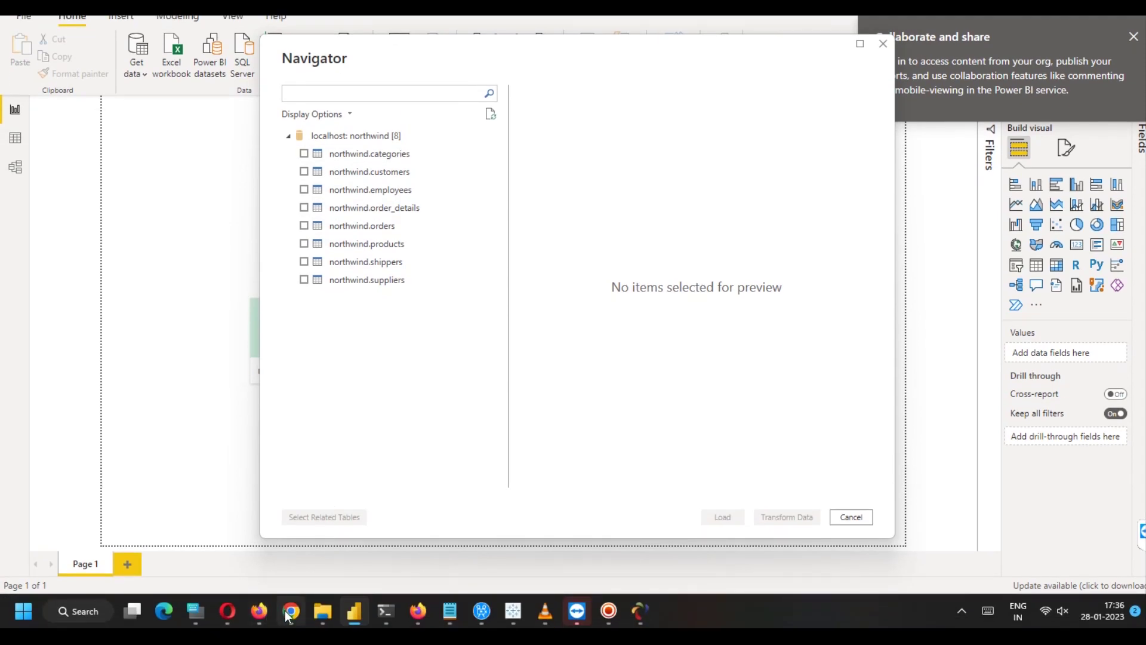
pyautogui.click(288, 614)
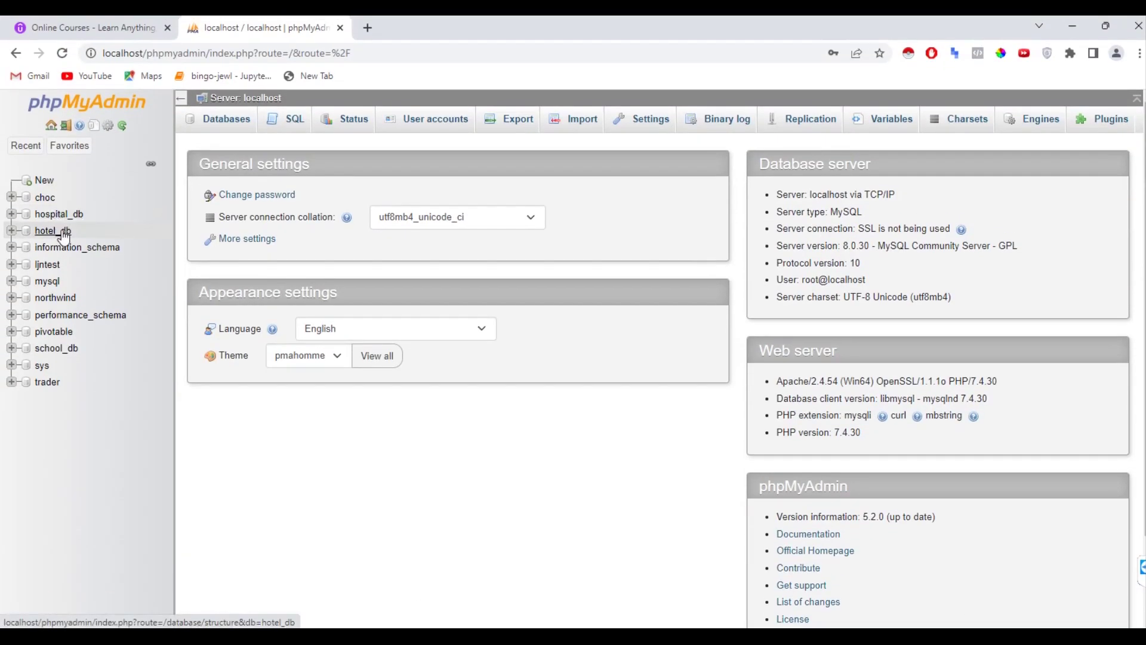
# Browse the northwind order_details table (2,155 rows) in phpMyAdmin.
pyautogui.click(60, 303)
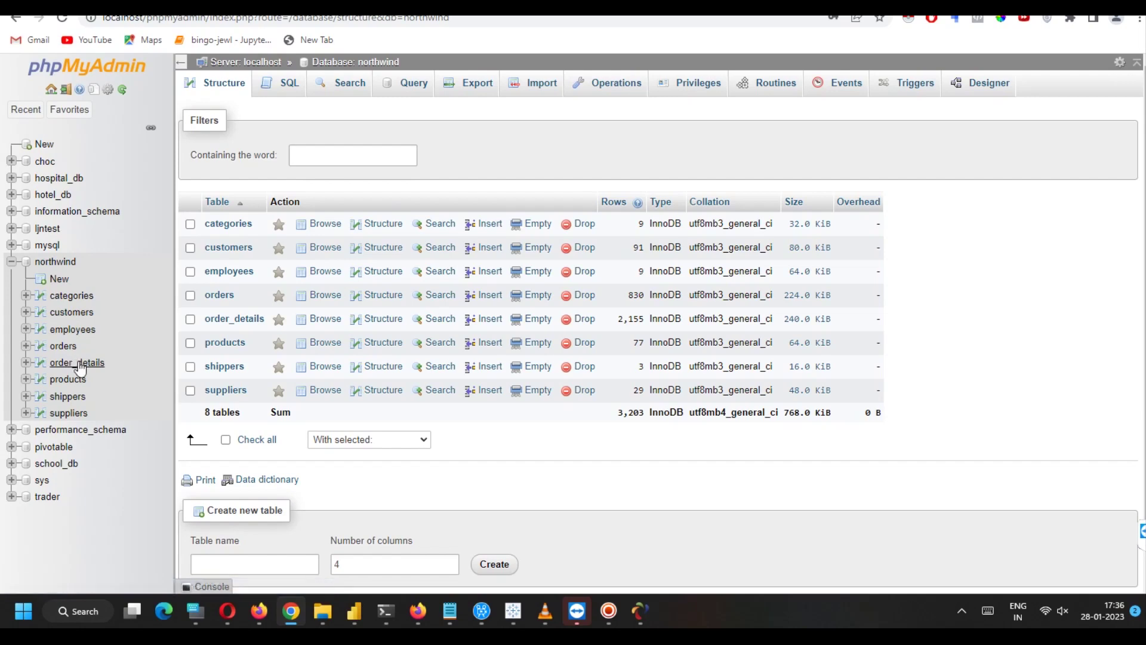
pyautogui.click(80, 365)
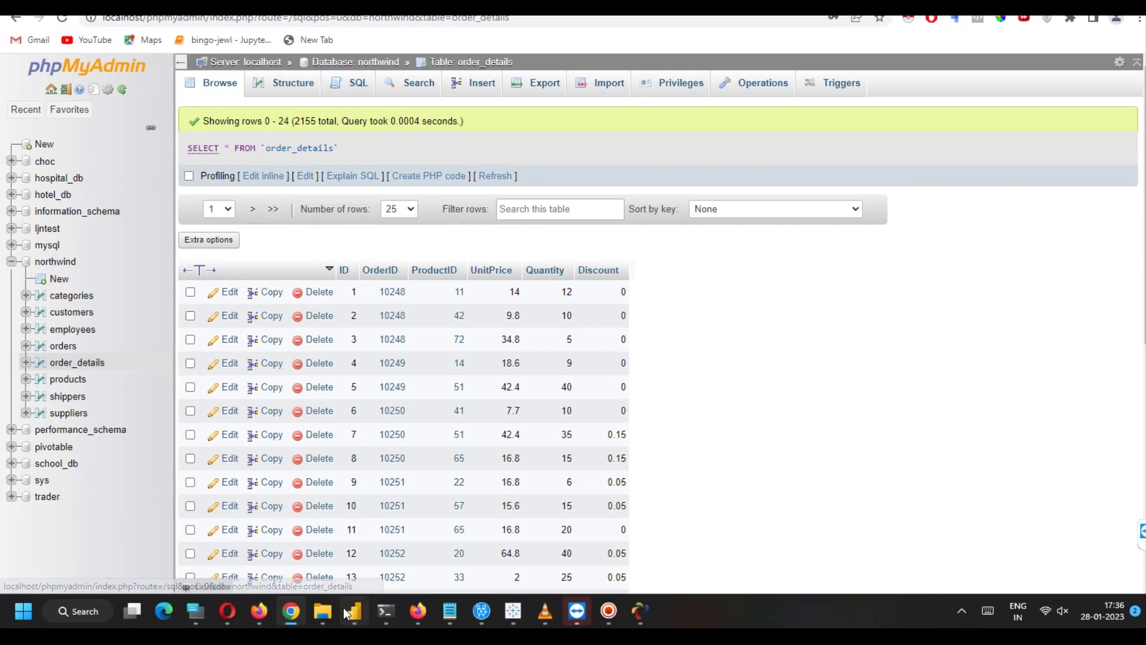
pyautogui.click(351, 609)
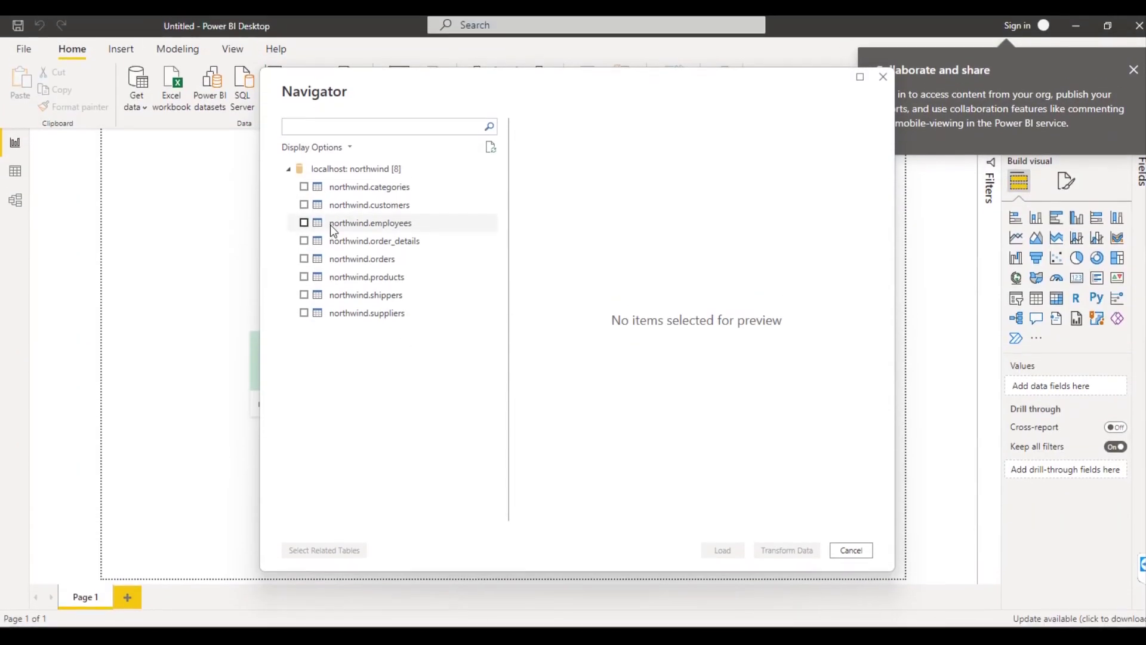
# Select northwind.categories and northwind.products in the Navigator and load them.
pyautogui.click(304, 167)
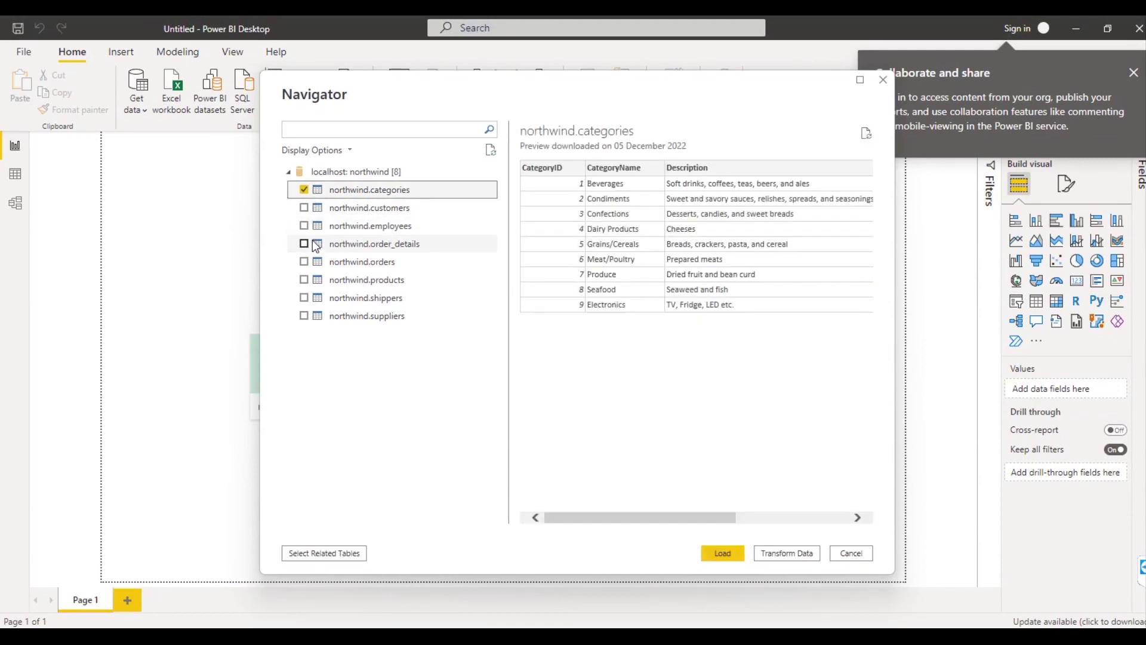
pyautogui.click(304, 280)
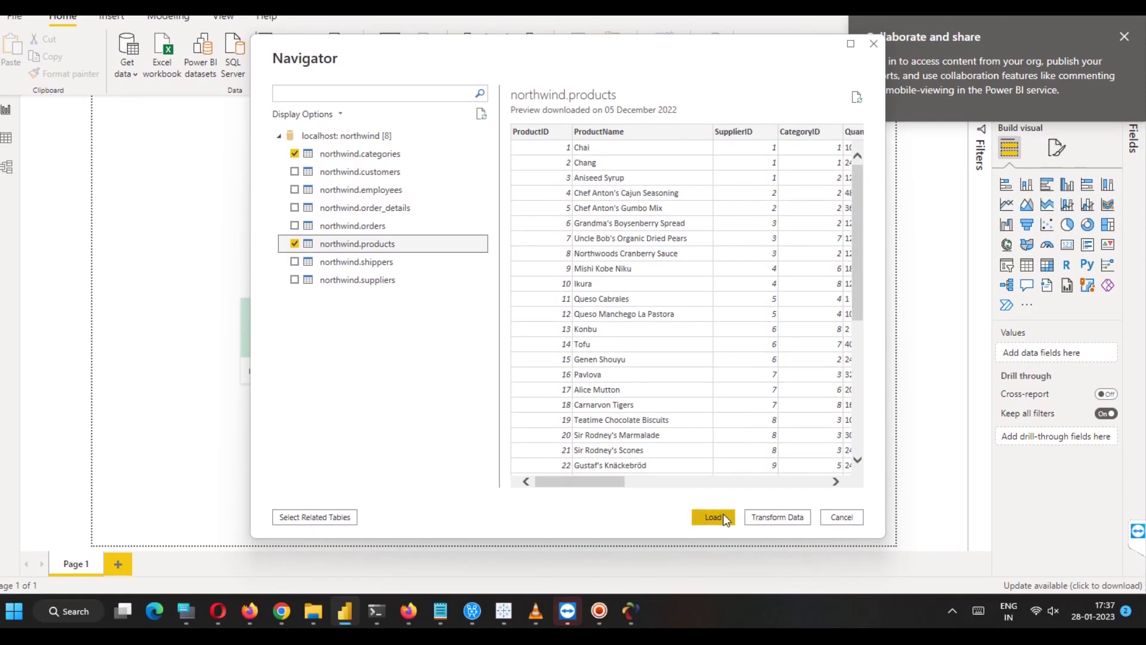
pyautogui.click(714, 517)
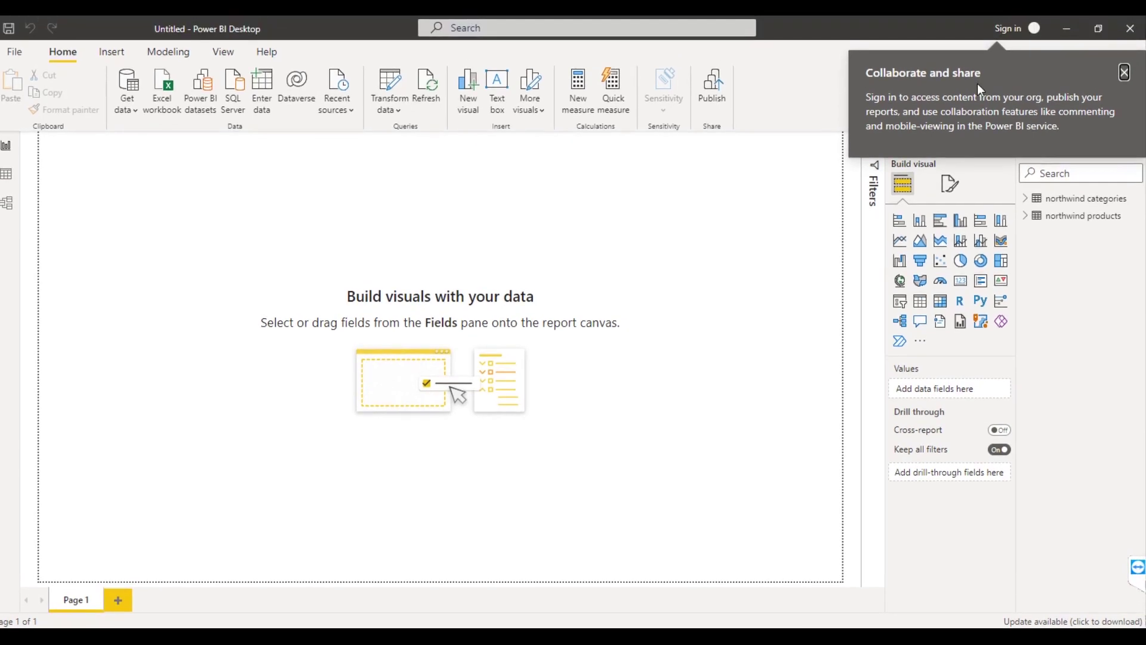
# Close the Collaborate and share notice and expand northwind categories and northwind products in Fields.
pyautogui.click(1124, 71)
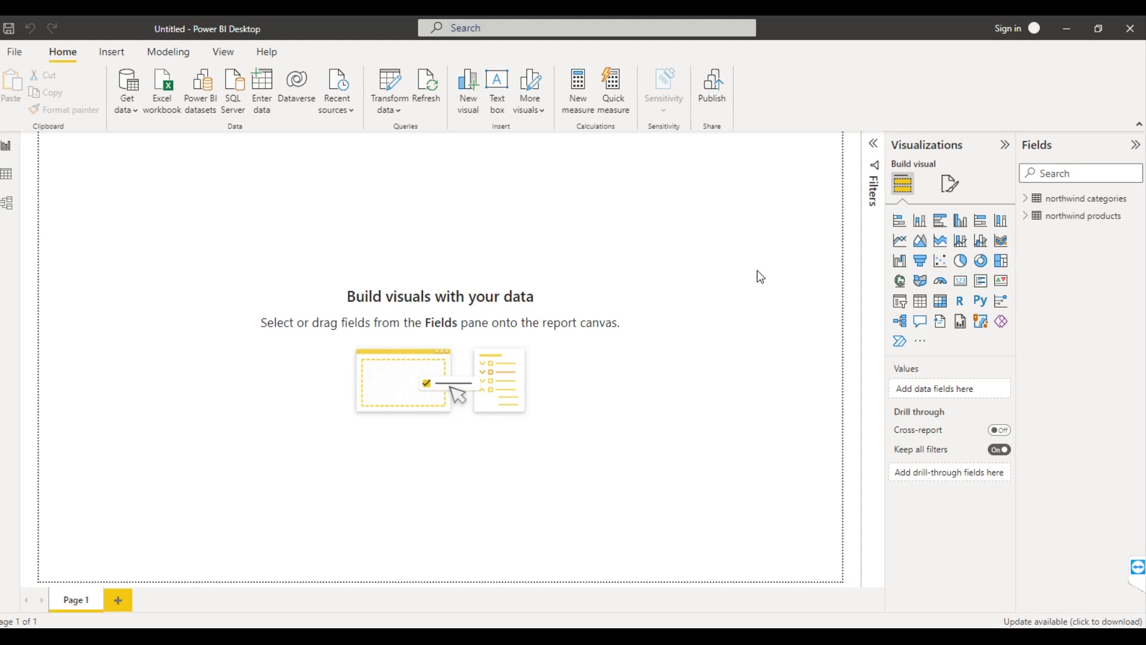
pyautogui.click(1025, 199)
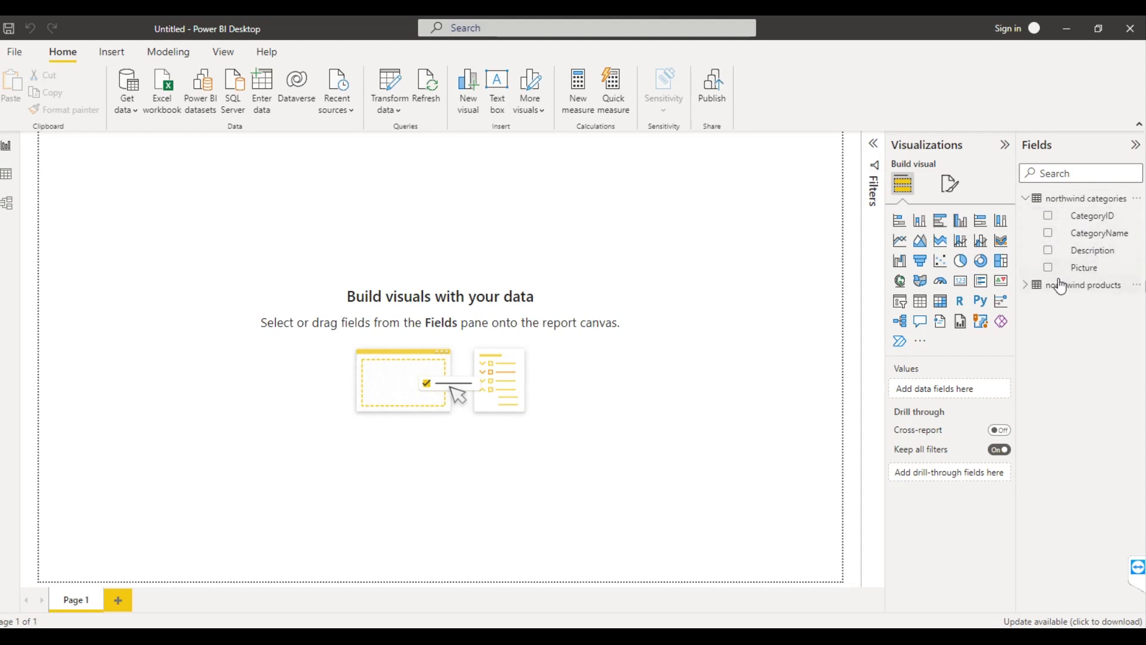
pyautogui.click(1026, 286)
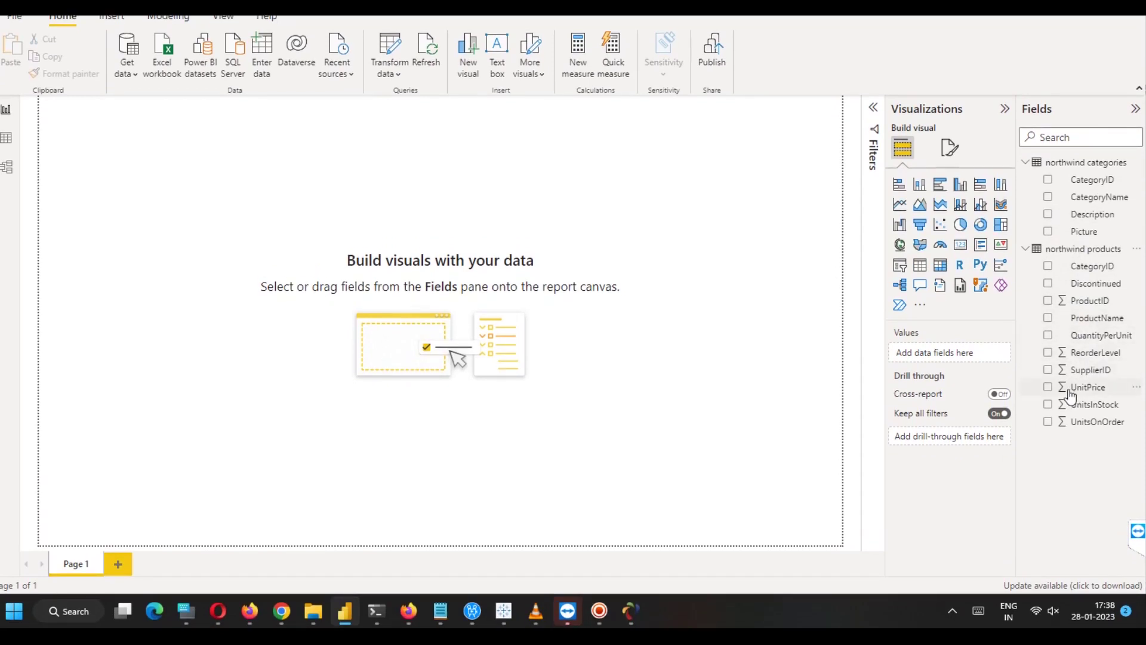
# Chart UnitPrice by CategoryName as a column chart and drag it larger across the page.
pyautogui.click(1048, 389)
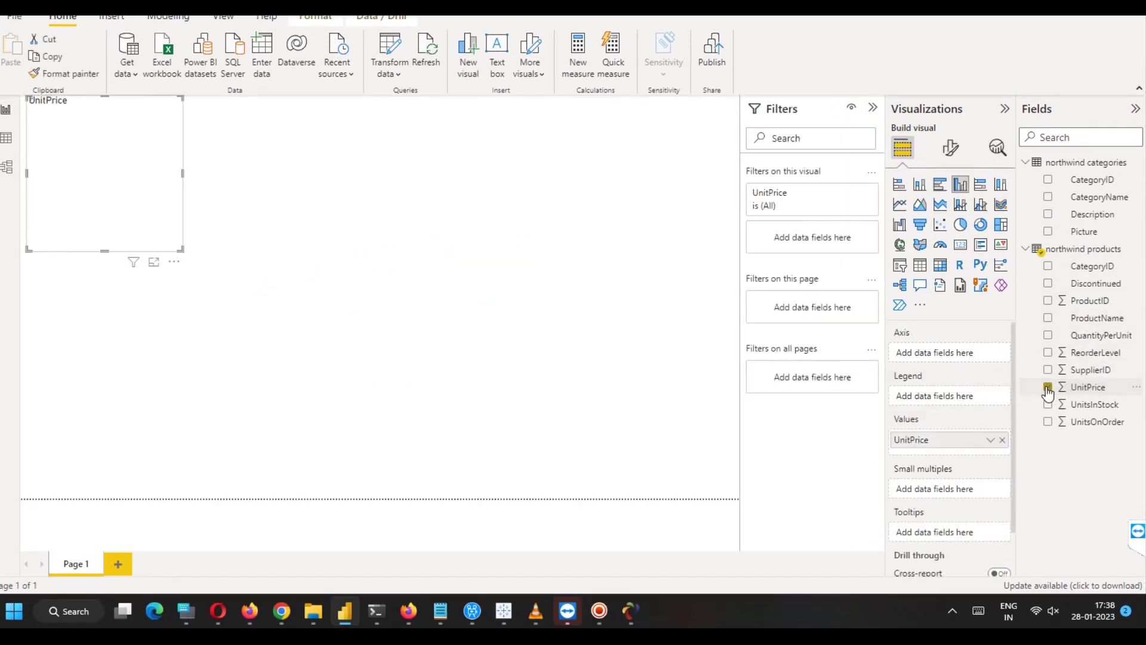
pyautogui.click(1047, 197)
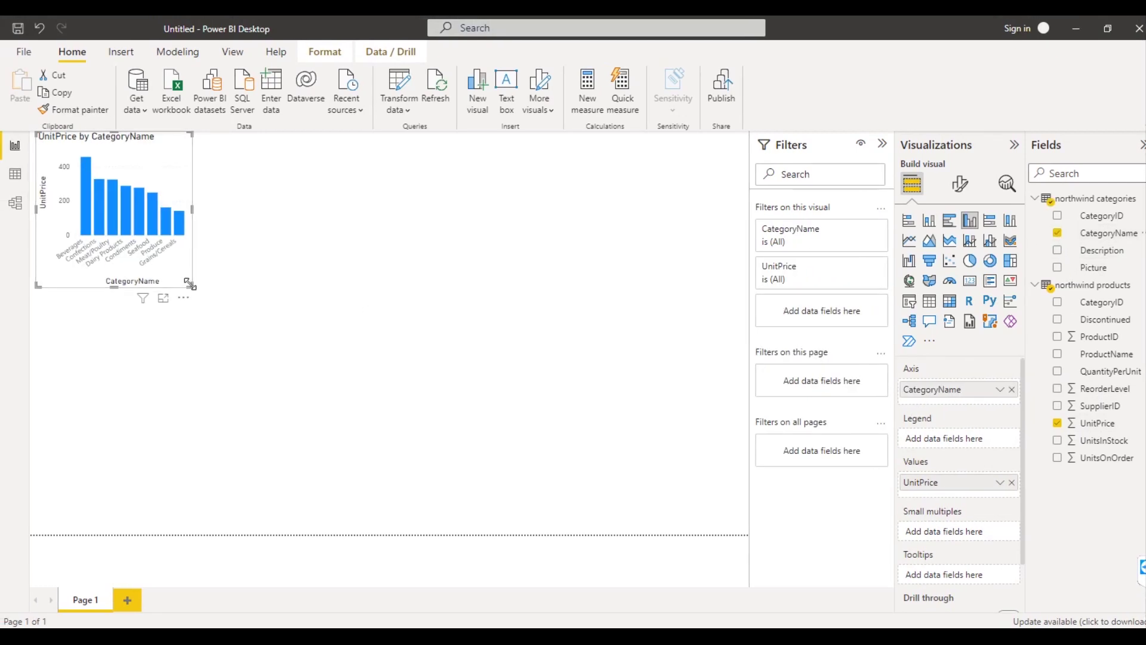
pyautogui.moveTo(189, 284); pyautogui.dragTo(627, 474)
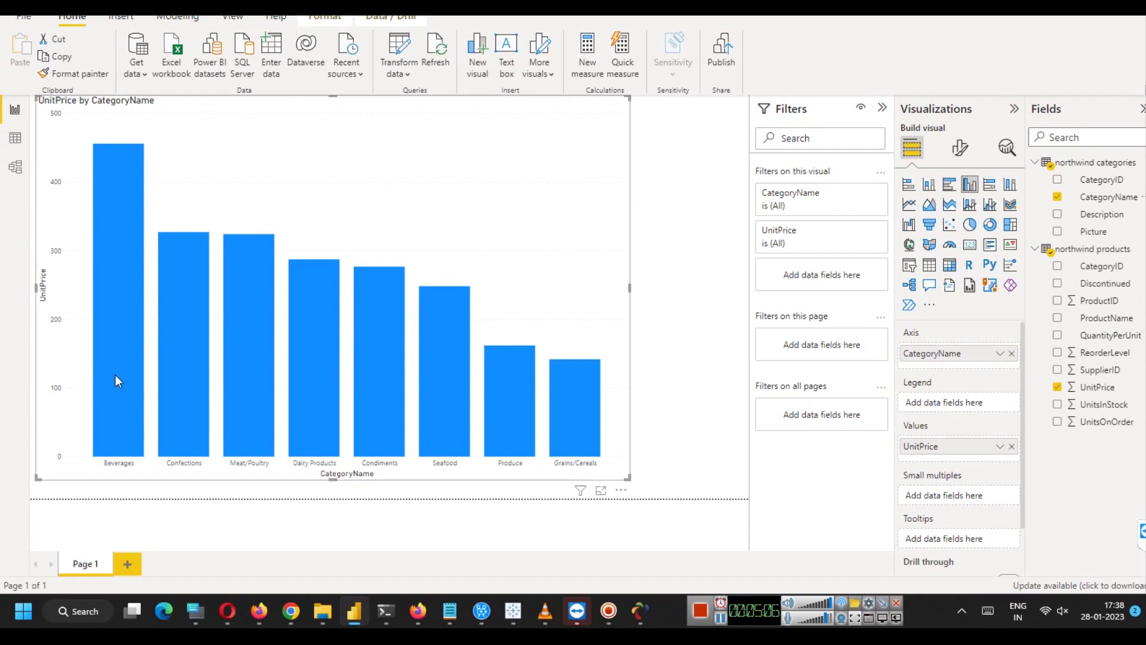
pyautogui.moveTo(116, 377)
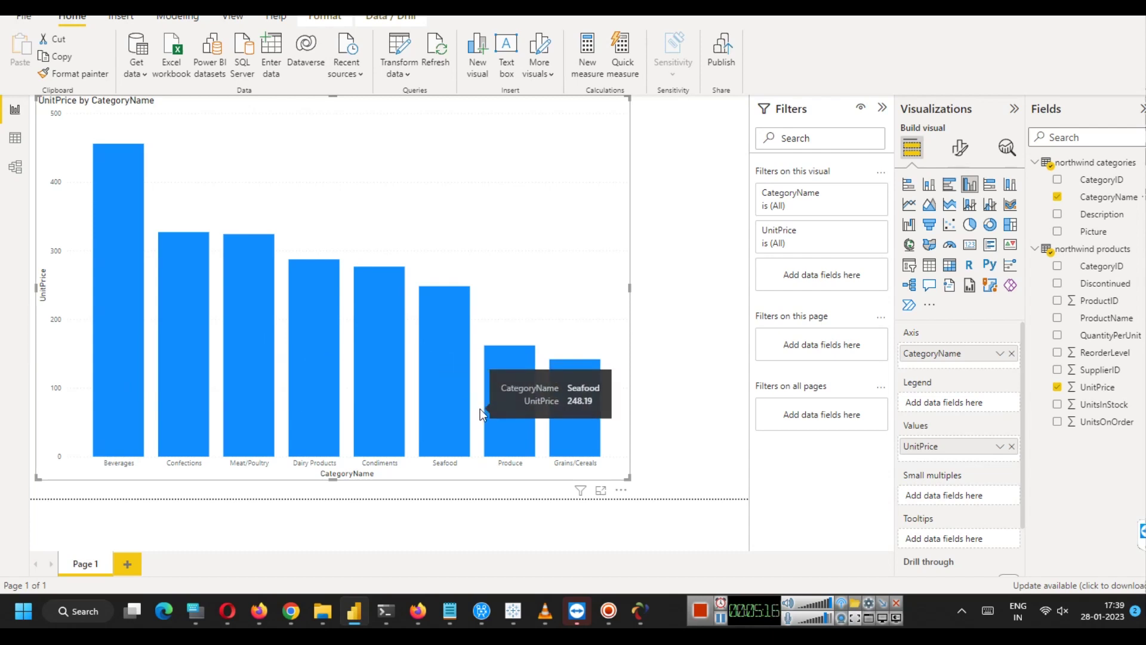
pyautogui.moveTo(528, 420)
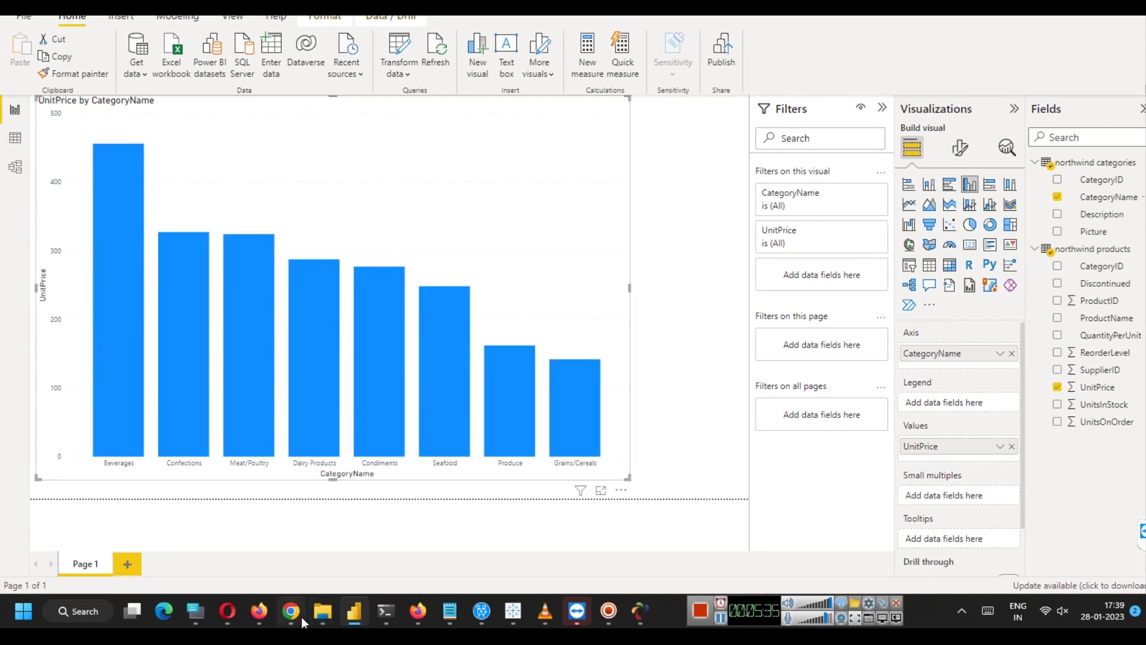
# Return to Chrome's Udemy search results tab and scroll through the 339 course listings.
pyautogui.click(293, 617)
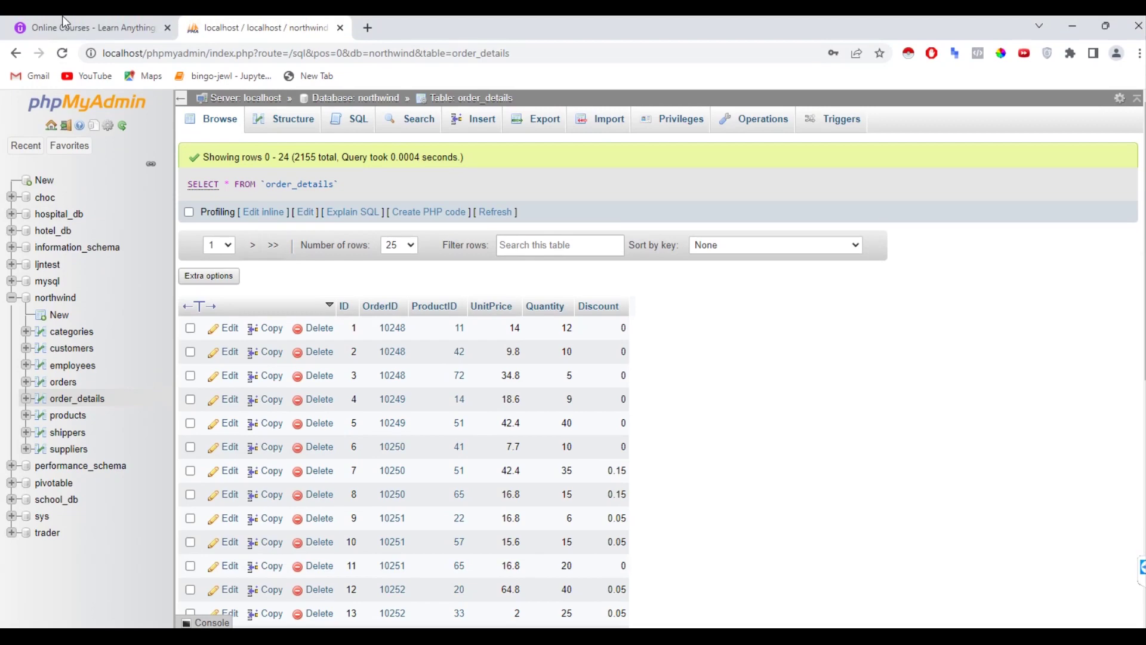
pyautogui.click(64, 25)
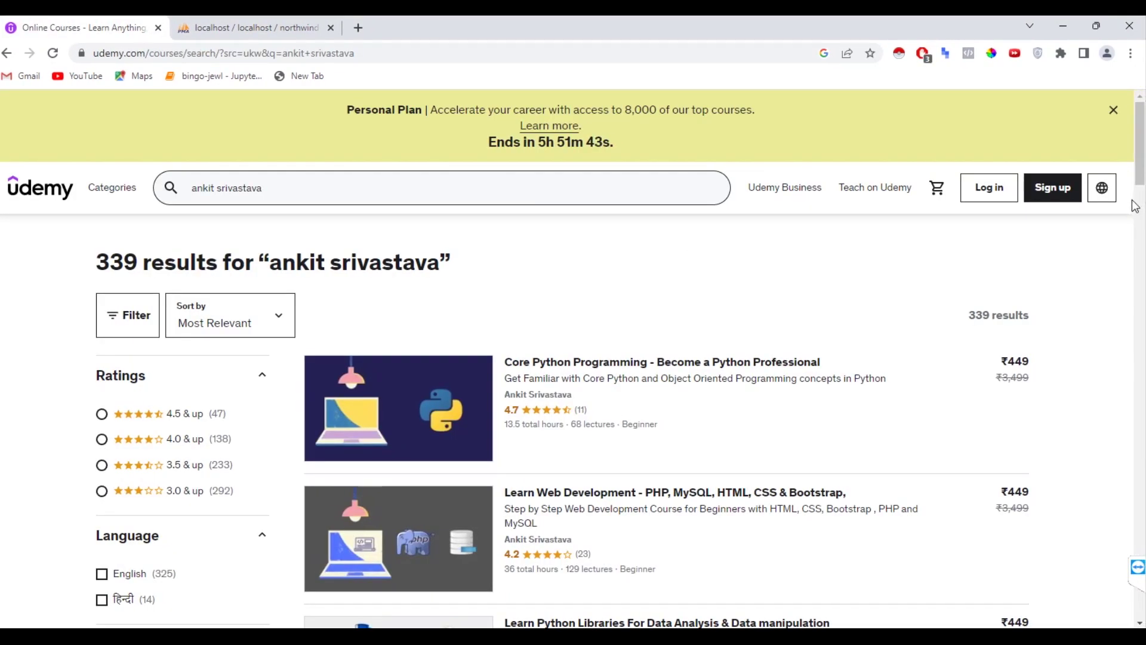
pyautogui.moveTo(1140, 183)
pyautogui.mouseDown()
pyautogui.moveTo(1141, 239)
pyautogui.moveTo(1142, 179)
pyautogui.mouseUp()
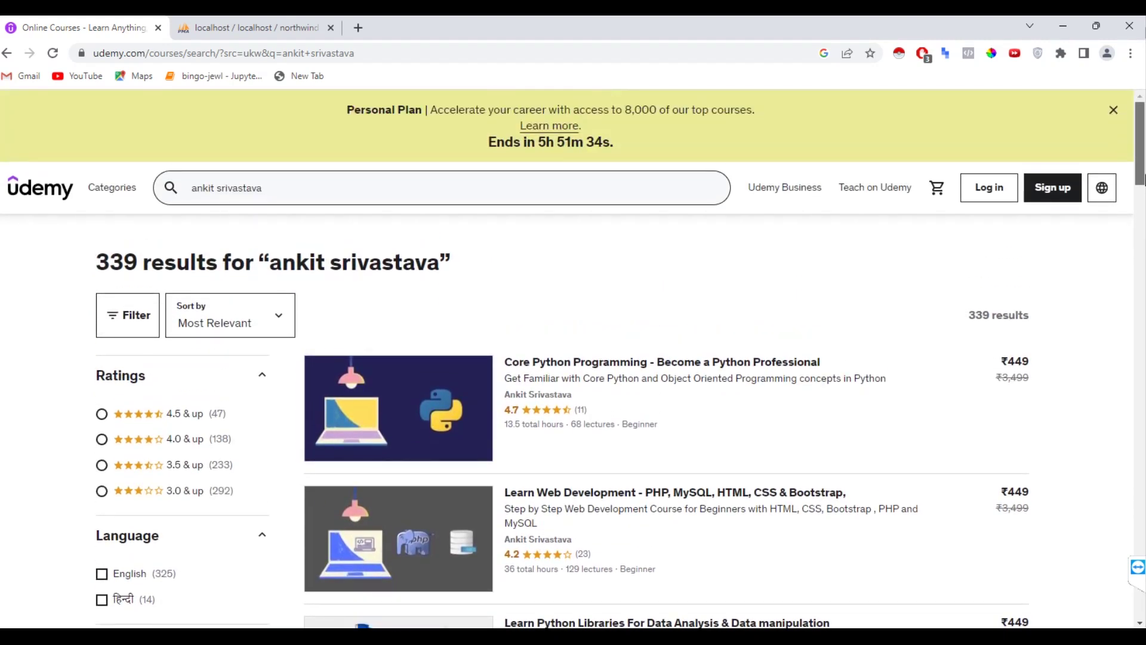
pyautogui.moveTo(890, 470)
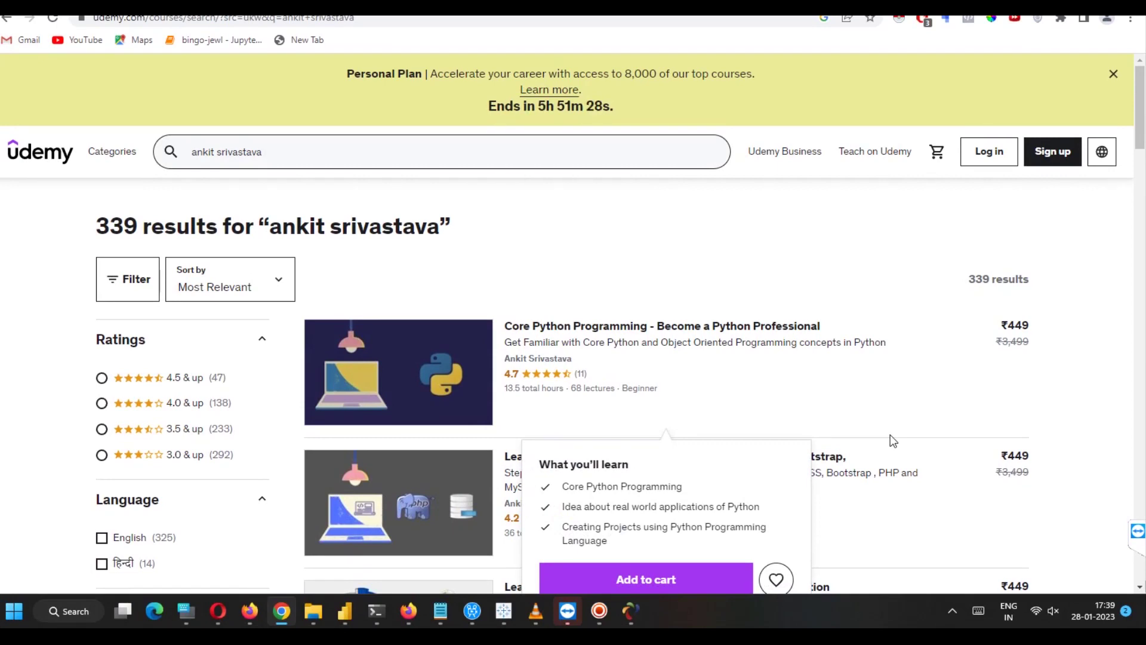
pyautogui.click(603, 610)
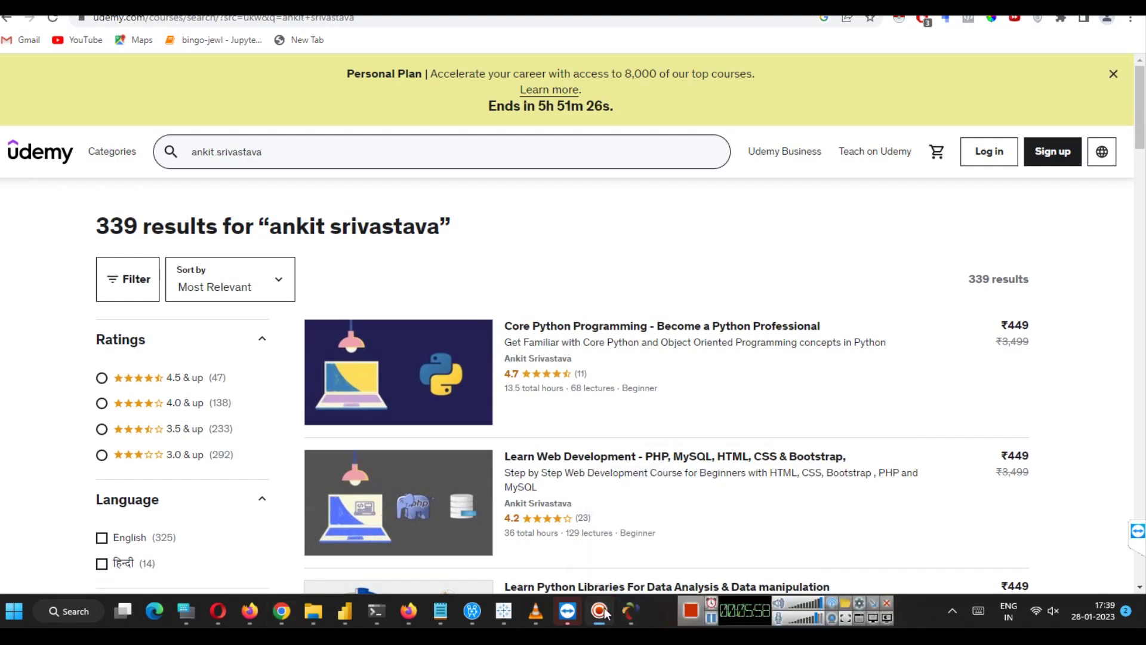